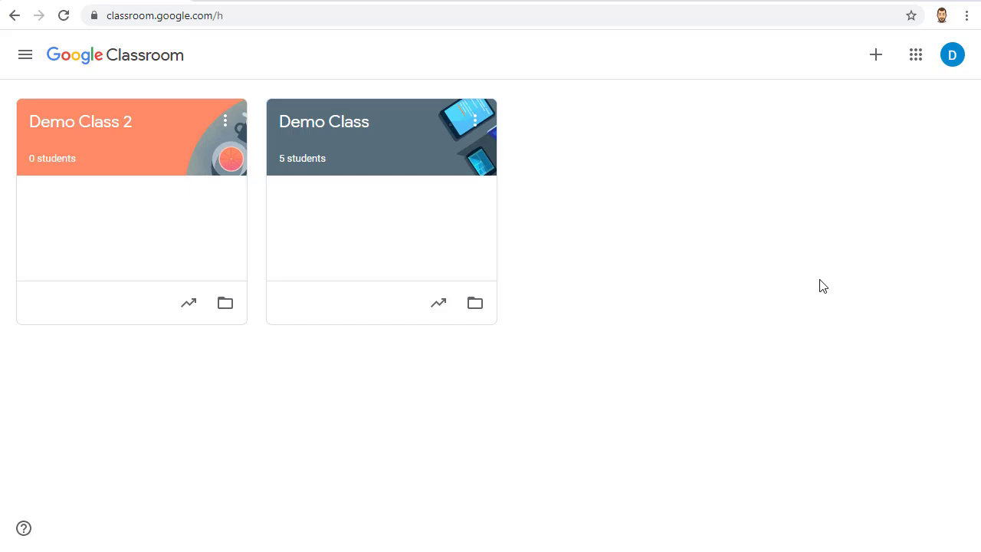
Open the Demo Class class from the Classroom home page
click(322, 125)
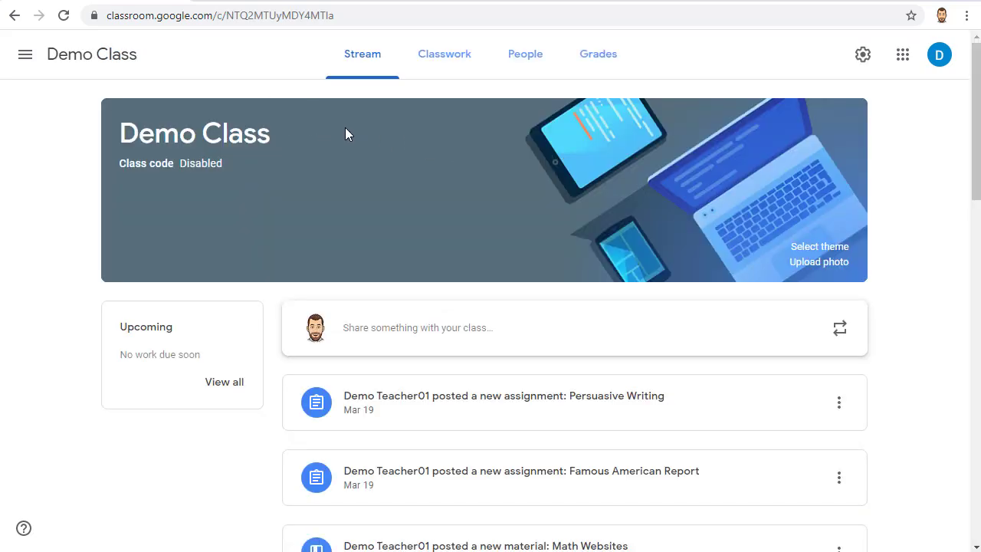
Open the Famous American Report student work page from Demo Class's Classwork list
click(454, 59)
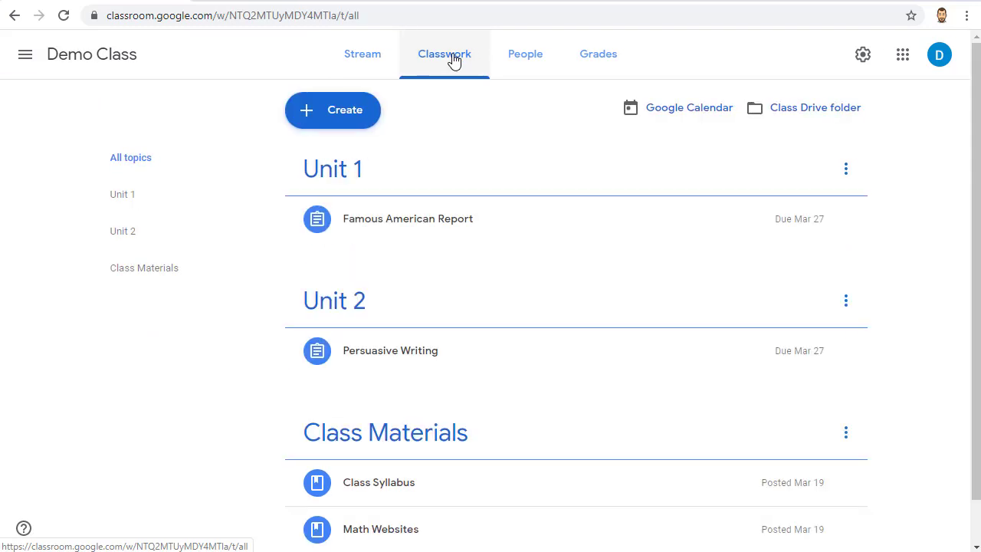
click(456, 221)
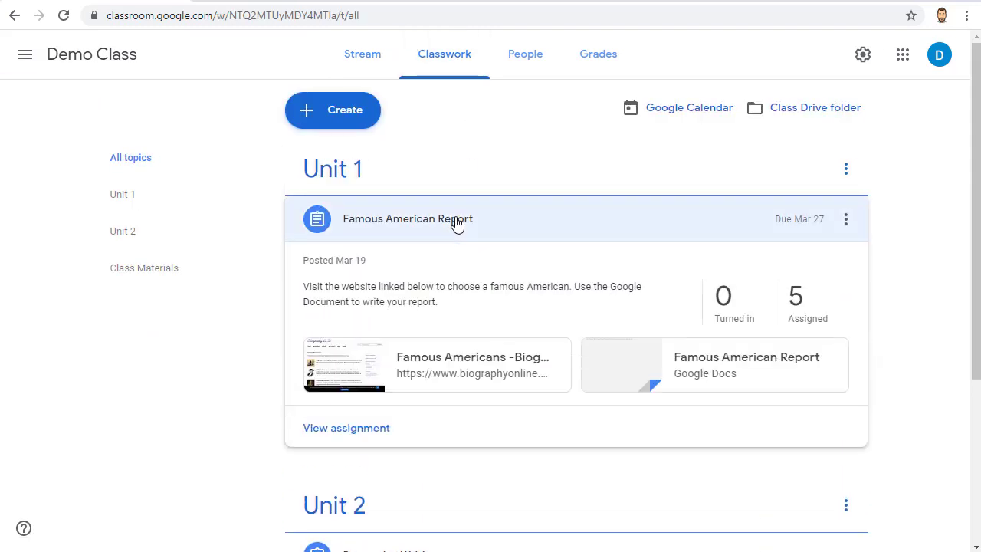
click(353, 436)
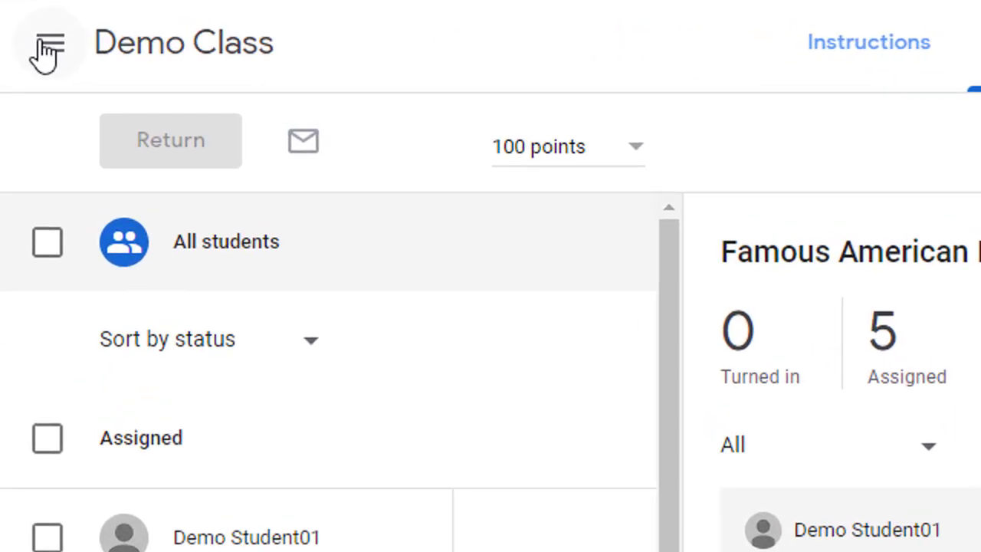
click(48, 52)
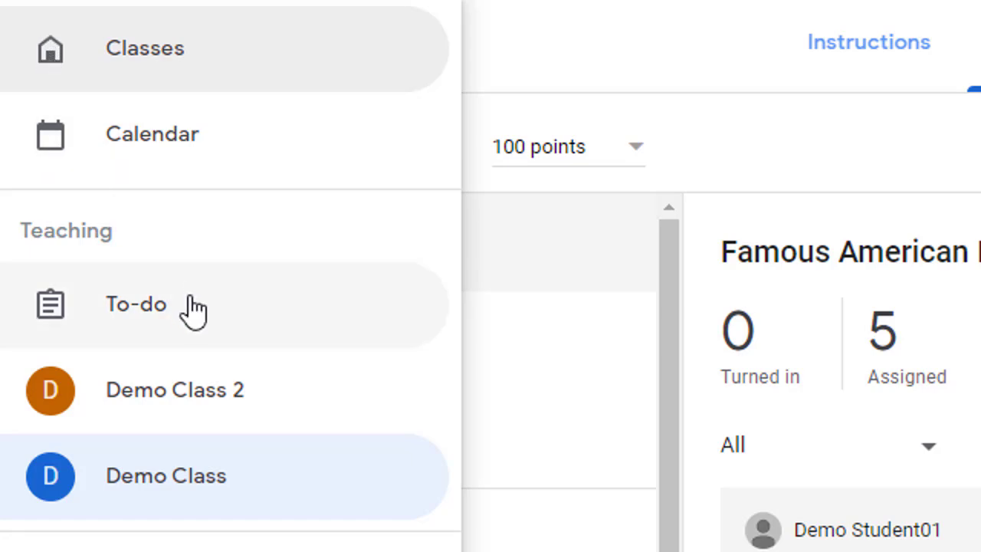
From the To-do page, open the first student's Famous American Report submission for grading
click(192, 307)
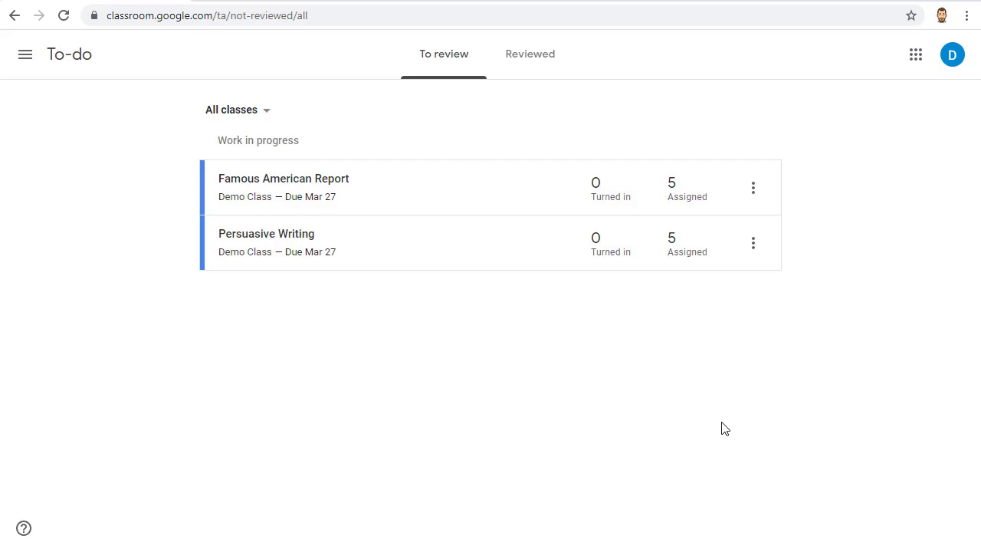
click(266, 181)
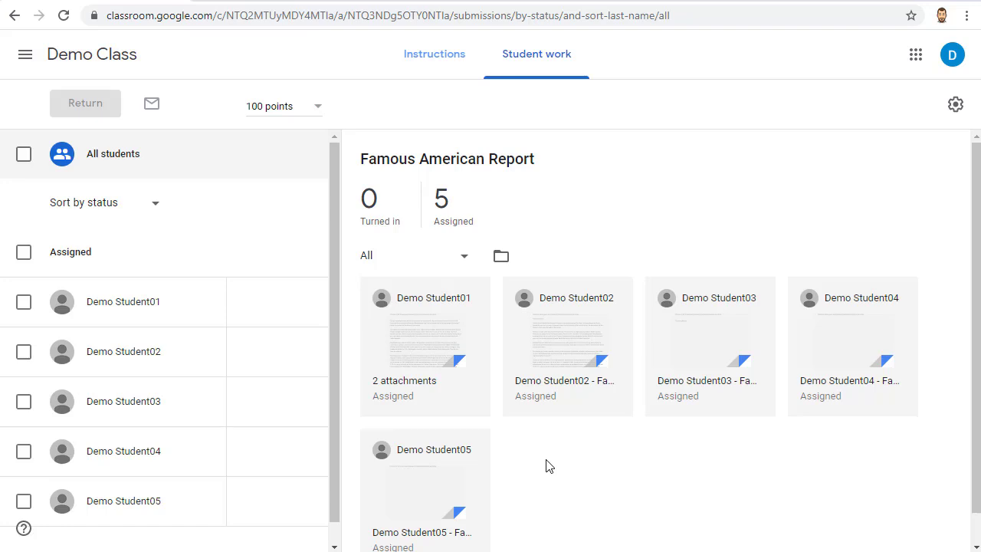
click(430, 338)
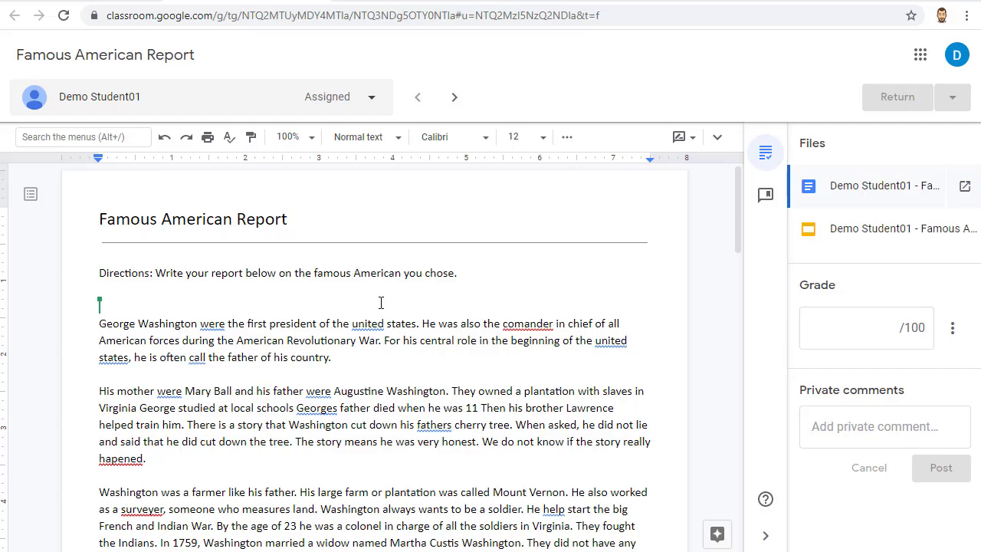
Add the comment 'Check on your spelling here' to the misspelled word 'comander'
scroll(381, 303, down, 5)
scroll(381, 303, up, 3)
scroll(381, 303, up, 3)
click(527, 323)
double_click(527, 324)
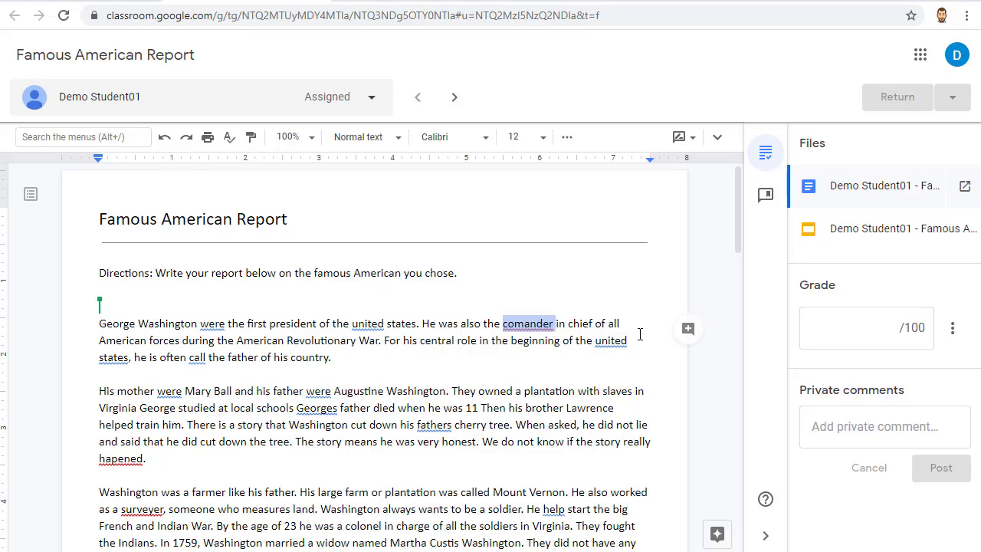
click(686, 333)
text(Check on your spelling here)
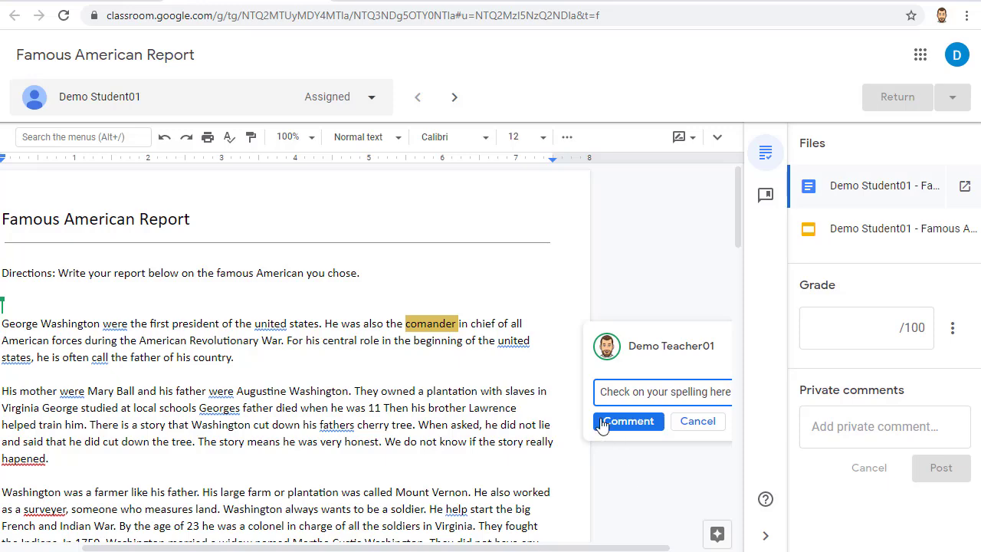
click(628, 422)
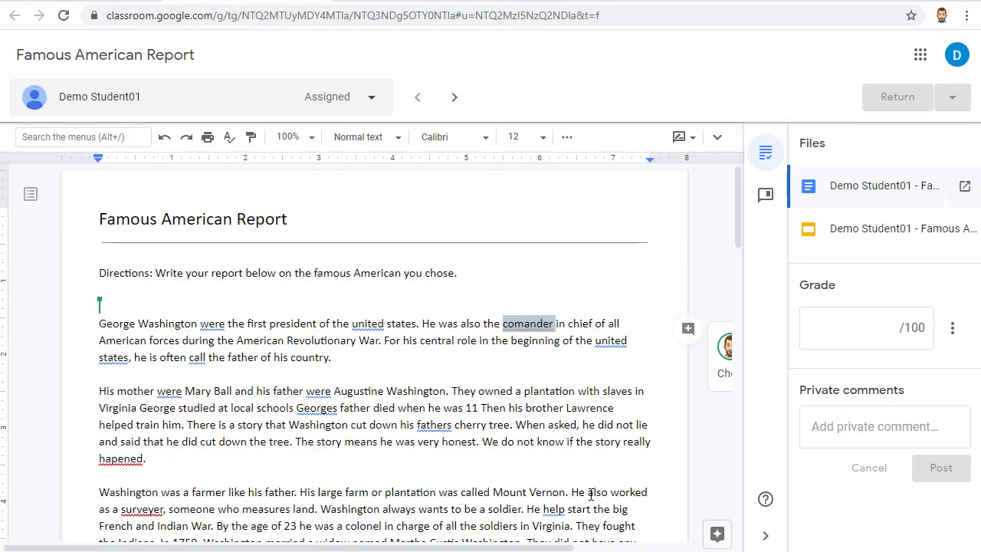
drag(543, 551, 577, 551)
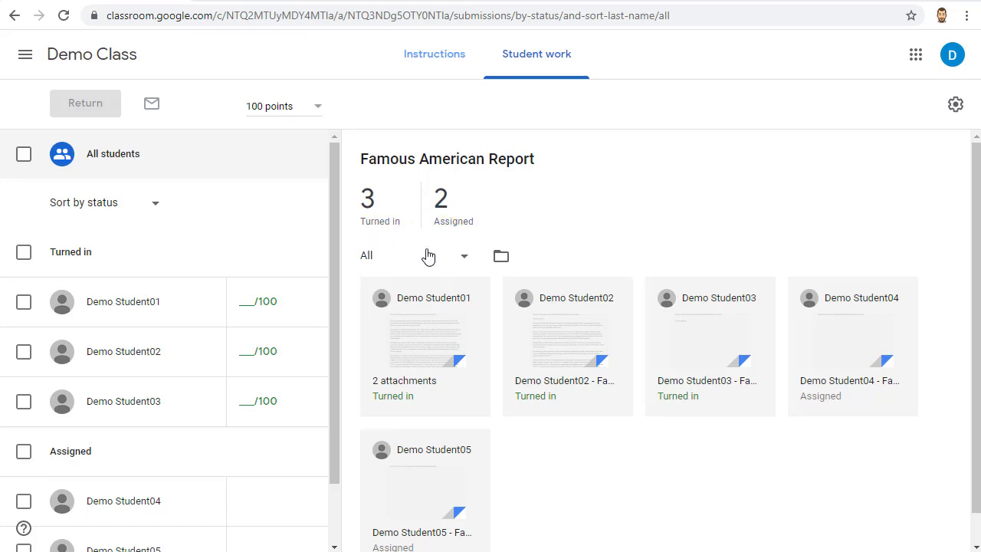
Filter to the 3 turned-in submissions and reopen the first student's report
scroll(193, 276, down, 2)
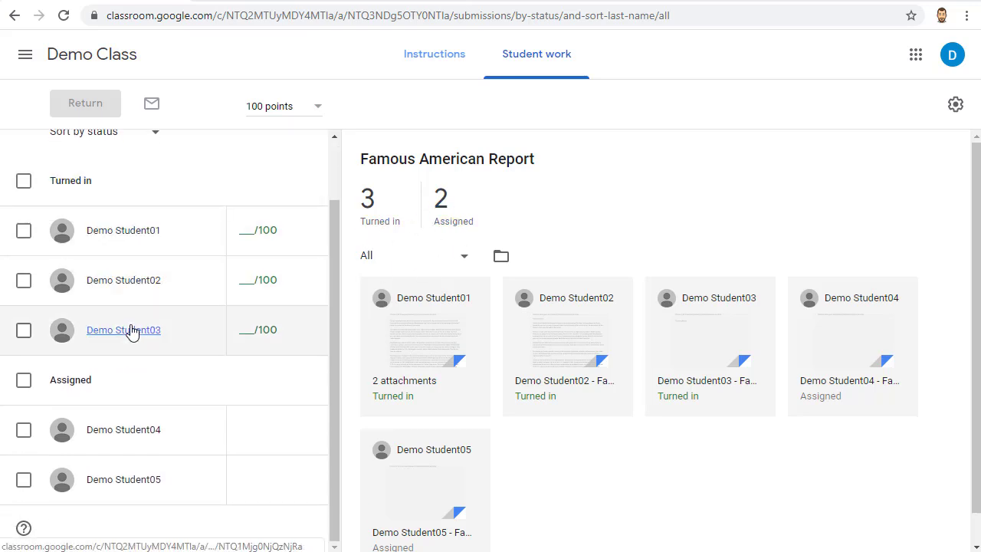
scroll(132, 329, up, 2)
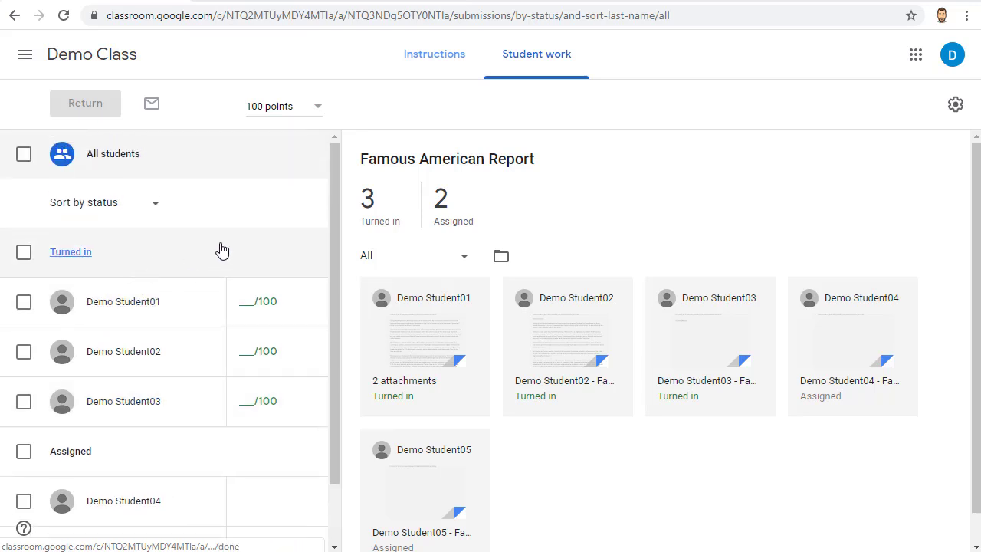
click(367, 201)
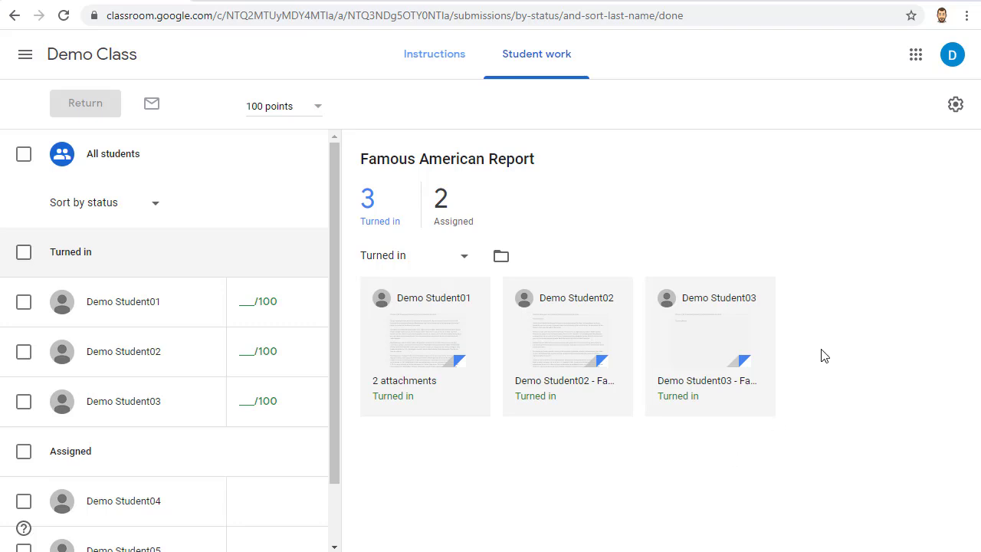
click(407, 341)
scroll(570, 261, down, 5)
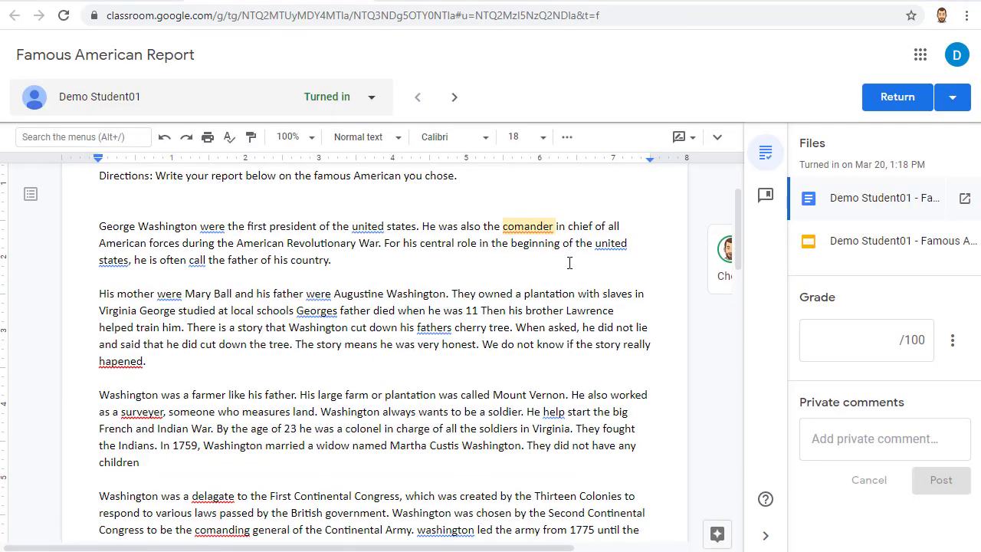
scroll(570, 263, down, 3)
scroll(569, 264, up, 6)
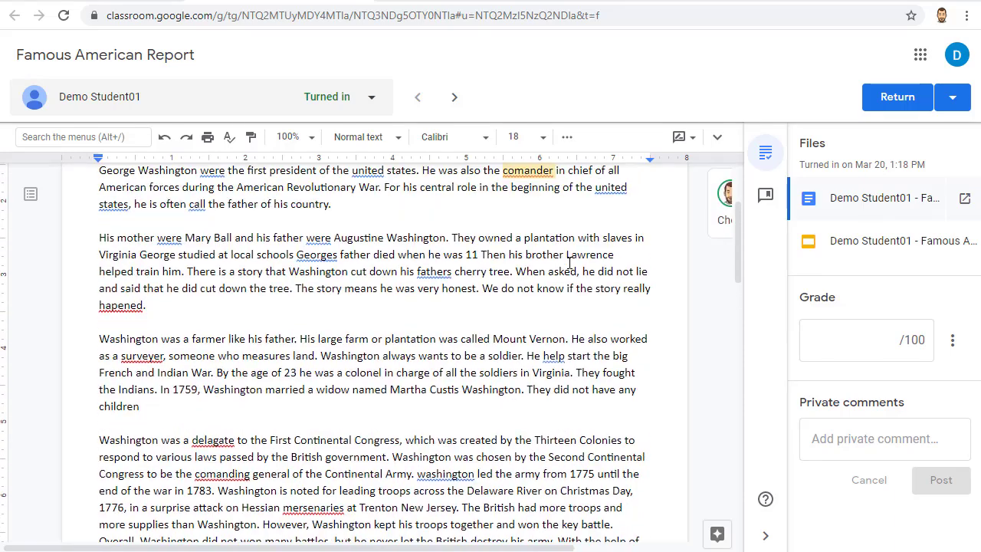
drag(563, 547, 640, 547)
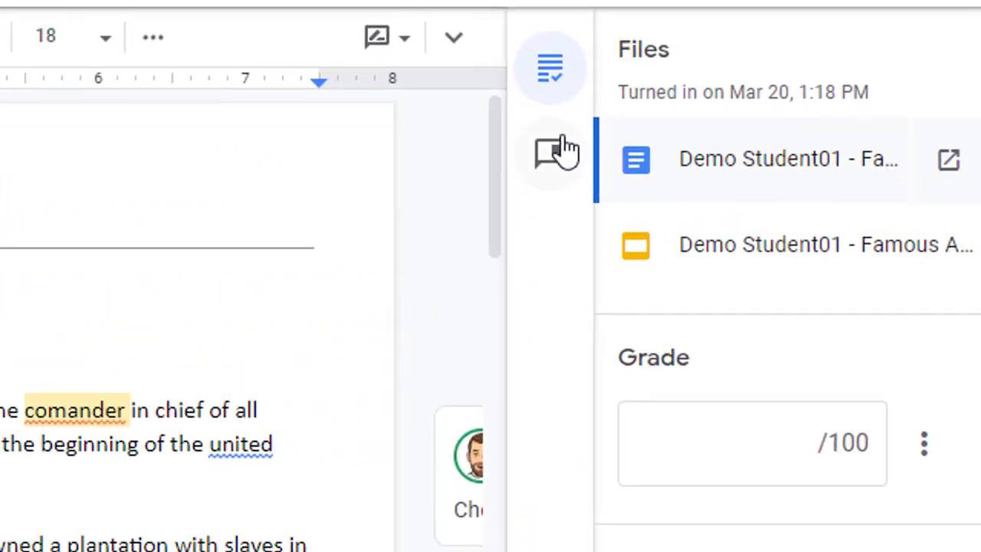
click(558, 153)
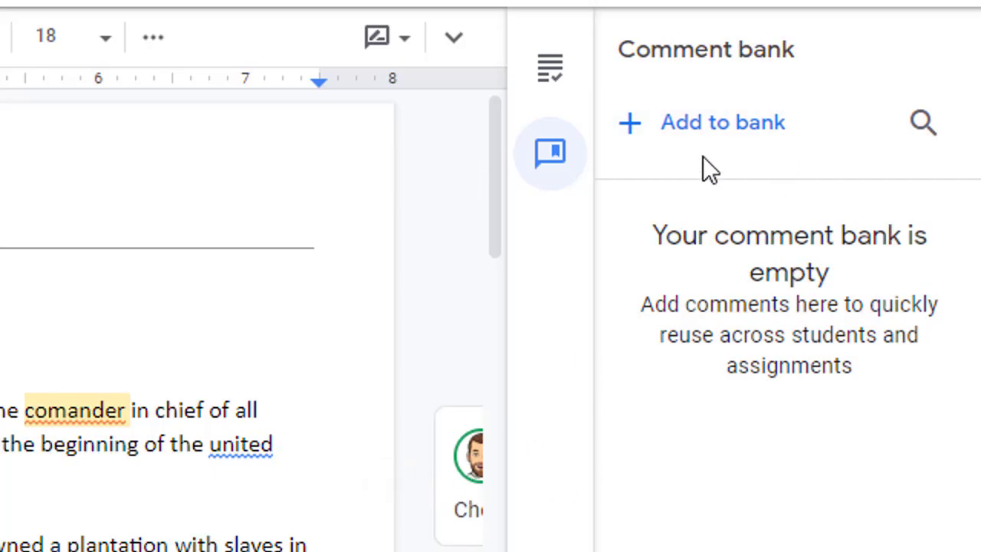
click(550, 68)
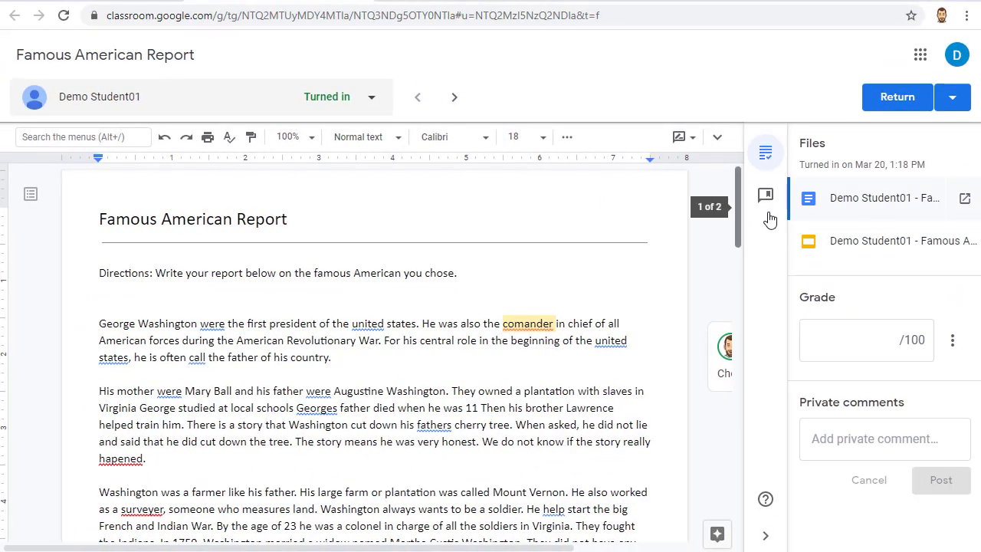
click(866, 249)
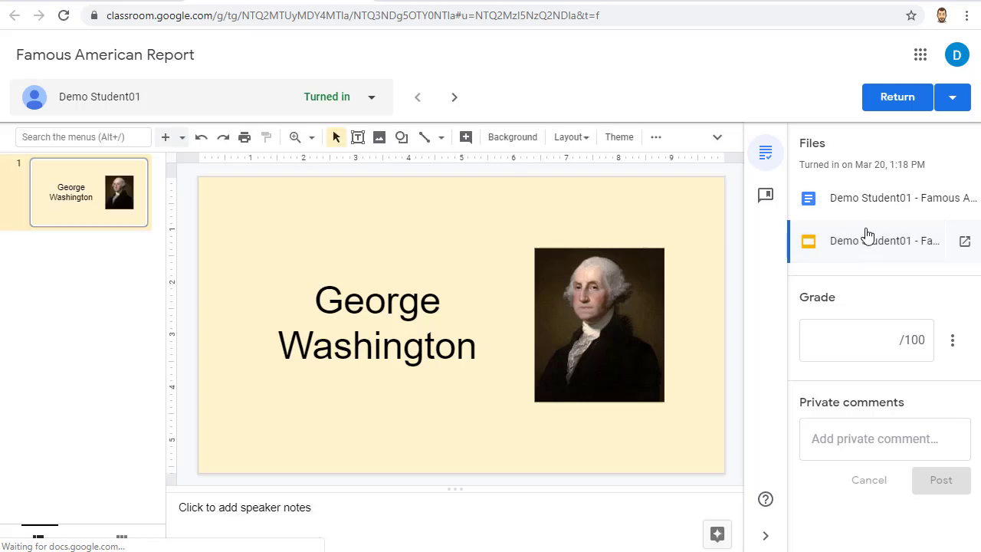
click(865, 201)
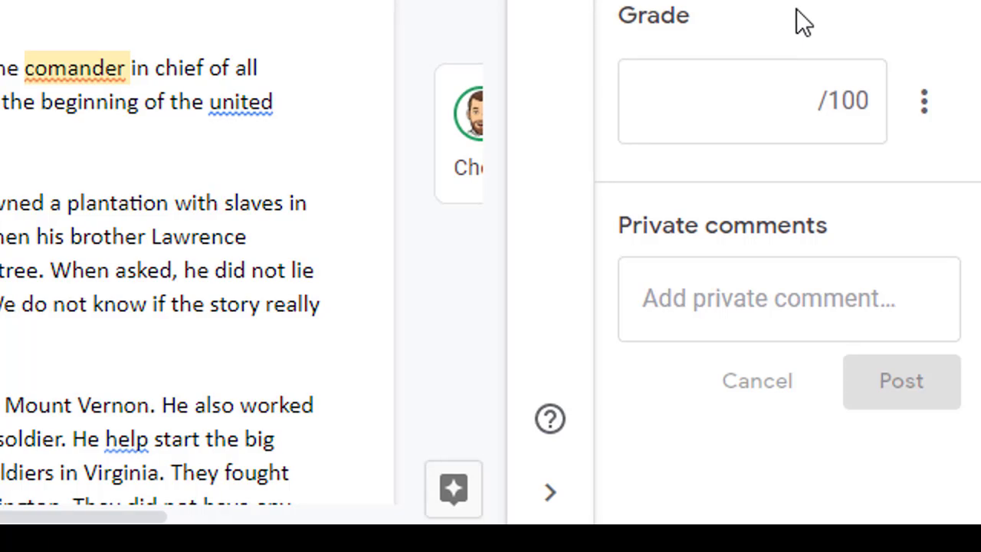
Give the report a grade of 90 out of 100
click(768, 109)
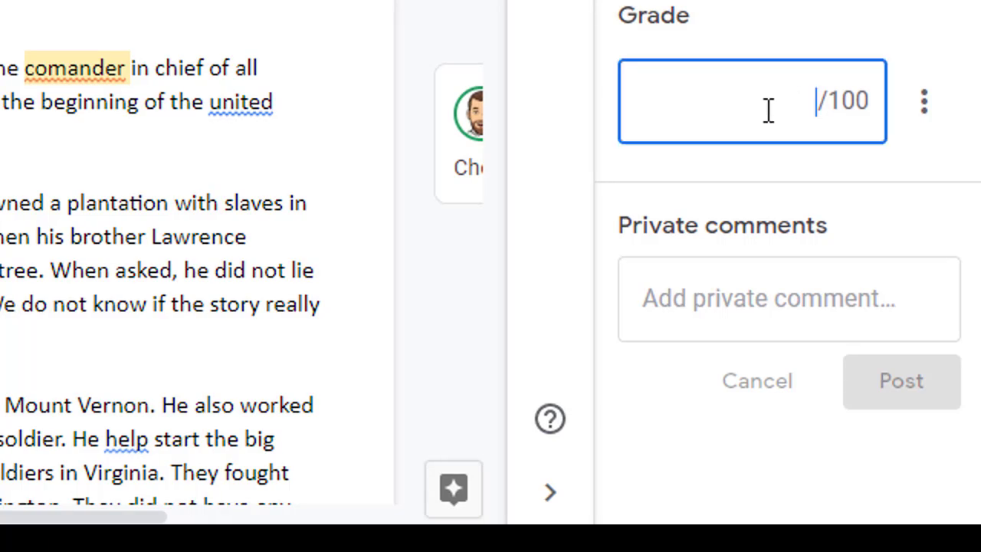
text(90)
click(826, 35)
Post a private note about verb tenses and apostrophes, then return the report
click(725, 306)
text(Watch out for verb tenses and missing apostrophes.)
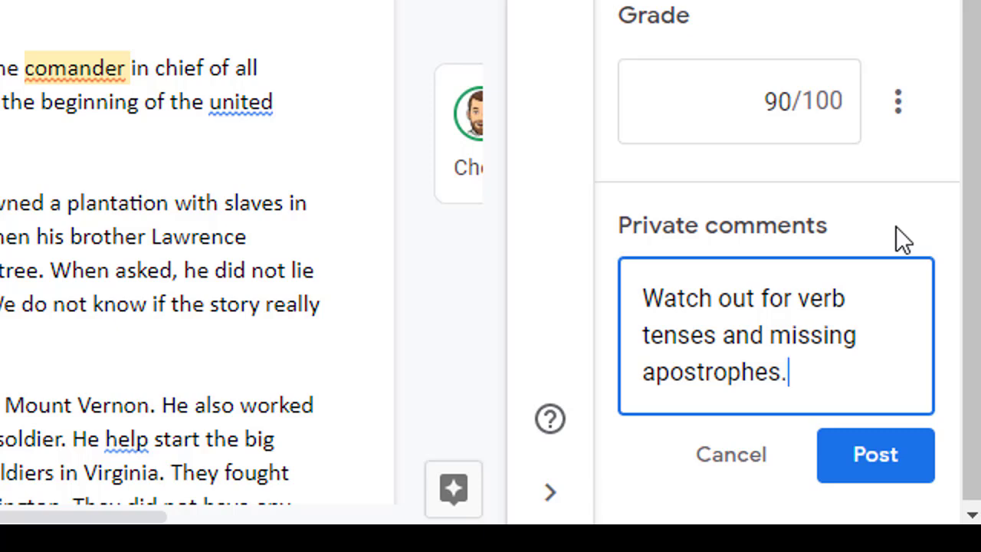
click(889, 465)
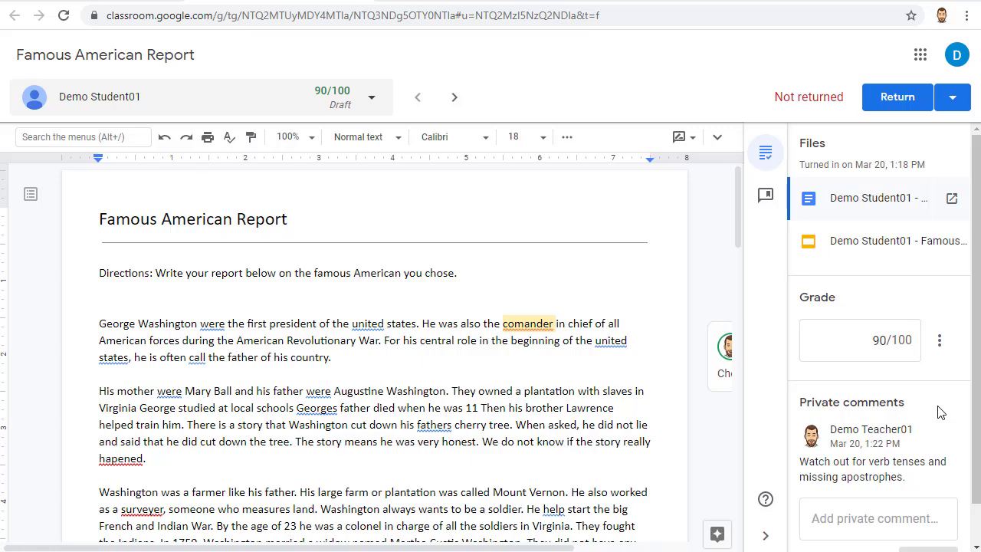
click(894, 103)
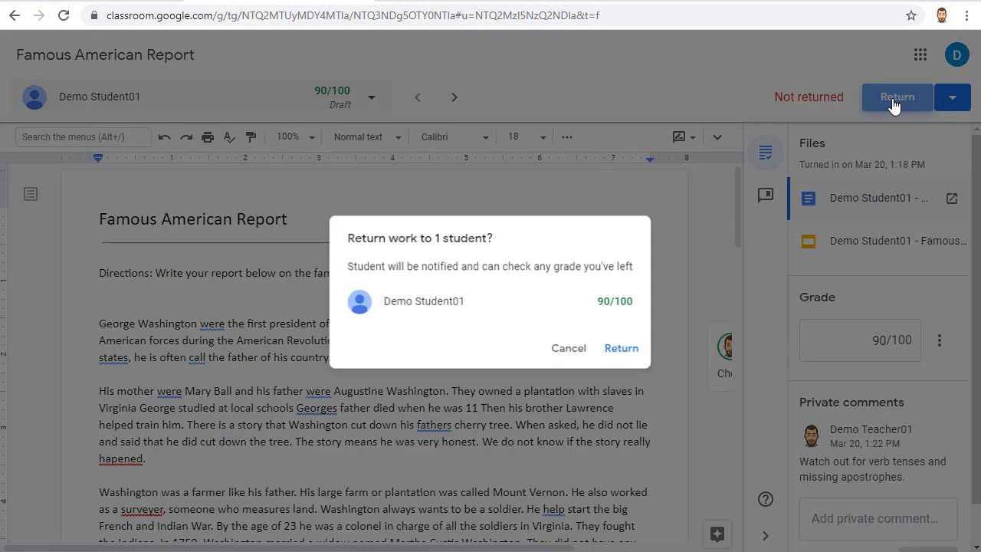
click(632, 350)
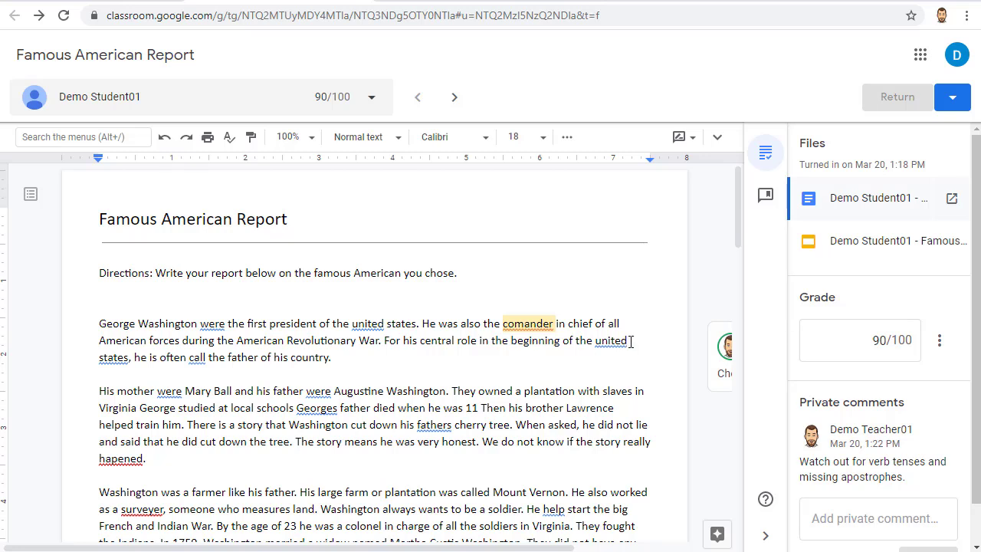
click(371, 98)
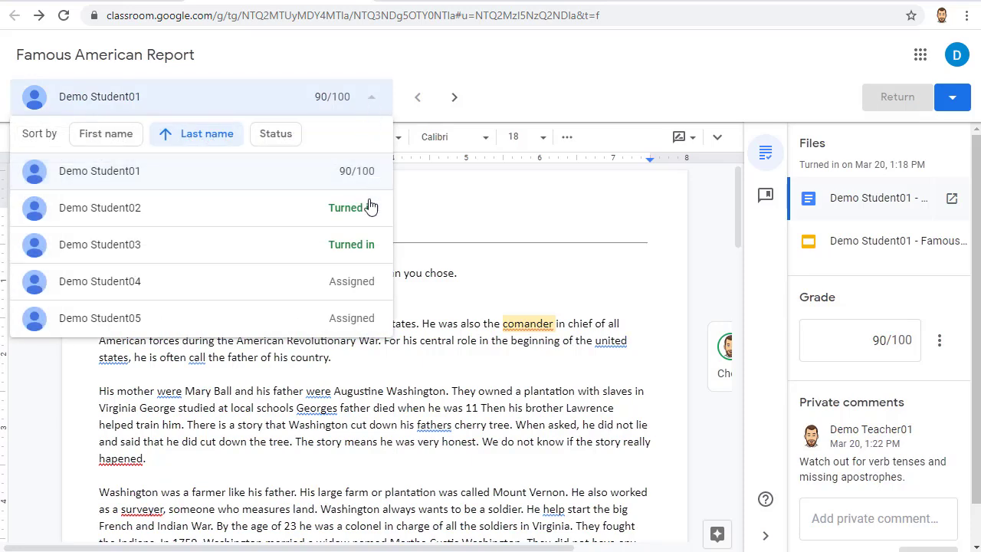
click(644, 106)
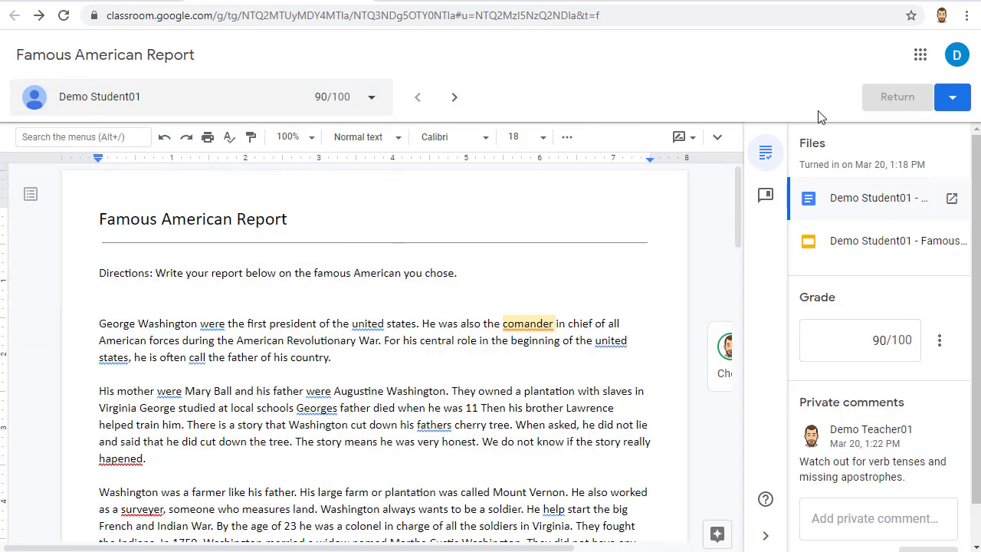
click(954, 102)
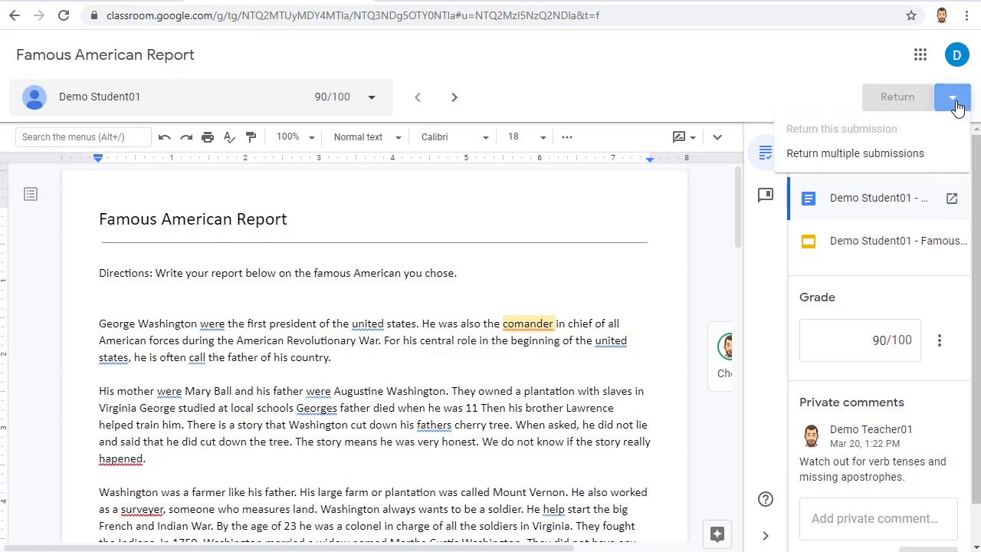
click(889, 155)
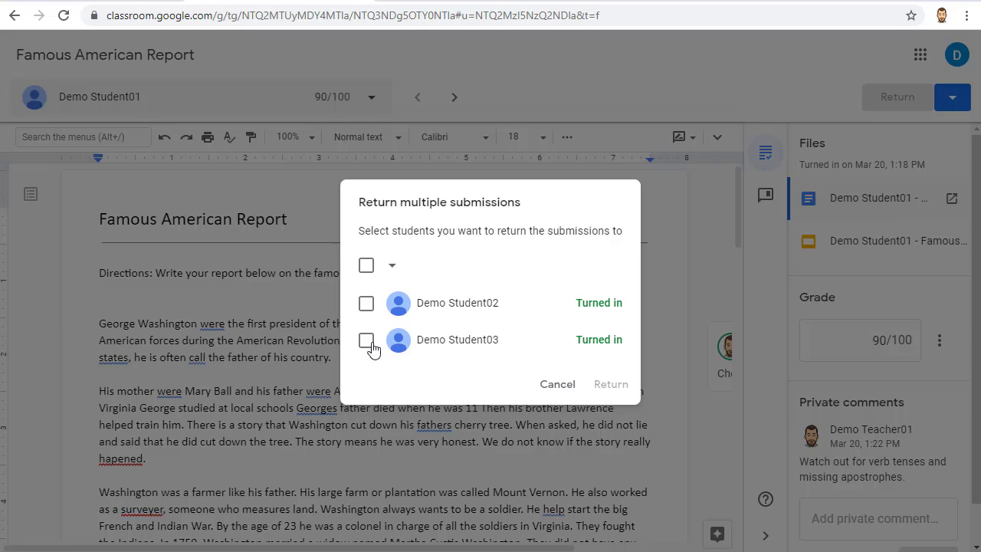
click(558, 385)
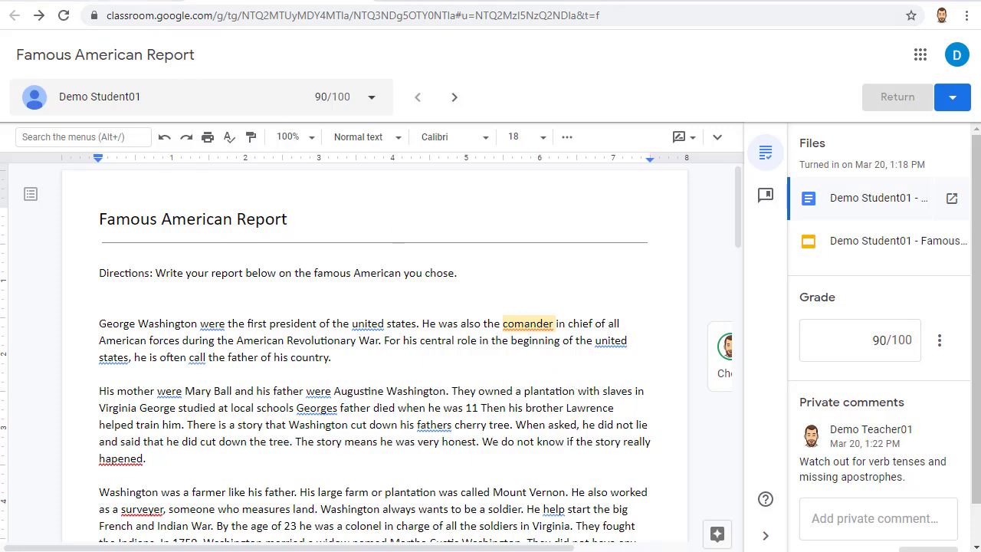
click(14, 15)
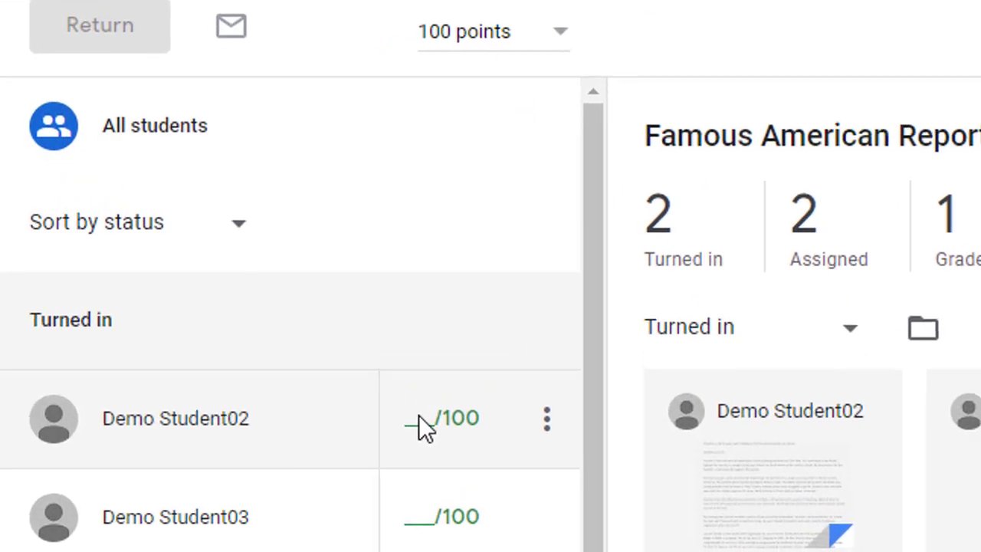
Check the other students' grade fields under All students, then go to the Demo Class stream
click(248, 306)
click(427, 526)
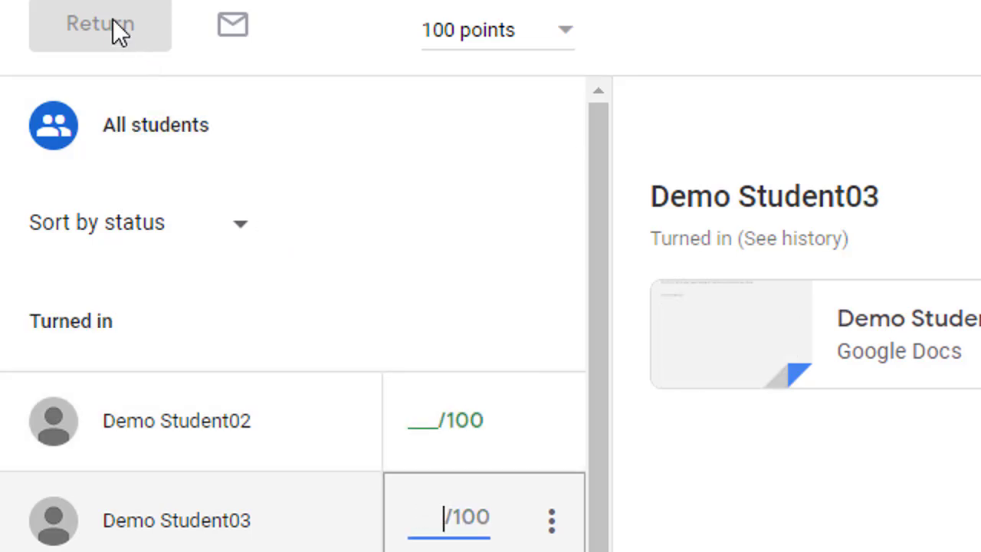
click(282, 126)
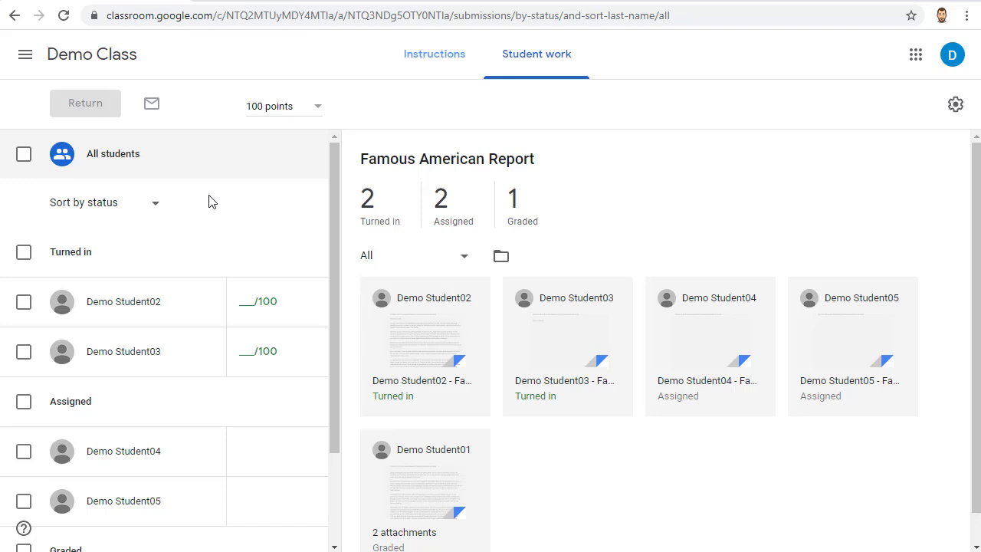
click(102, 61)
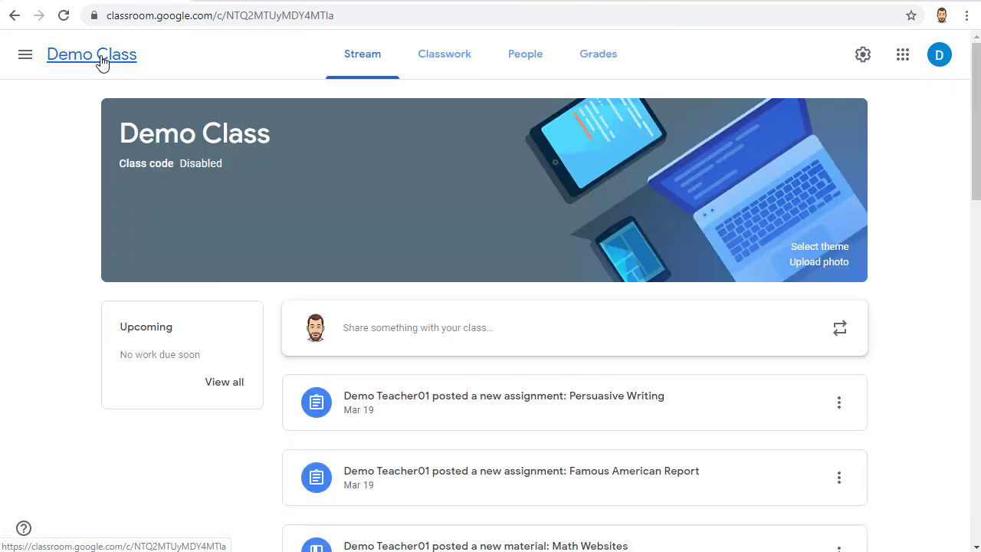
Open the Demo Class Grades page and inspect the Famous American Report grade cells and menus
click(598, 64)
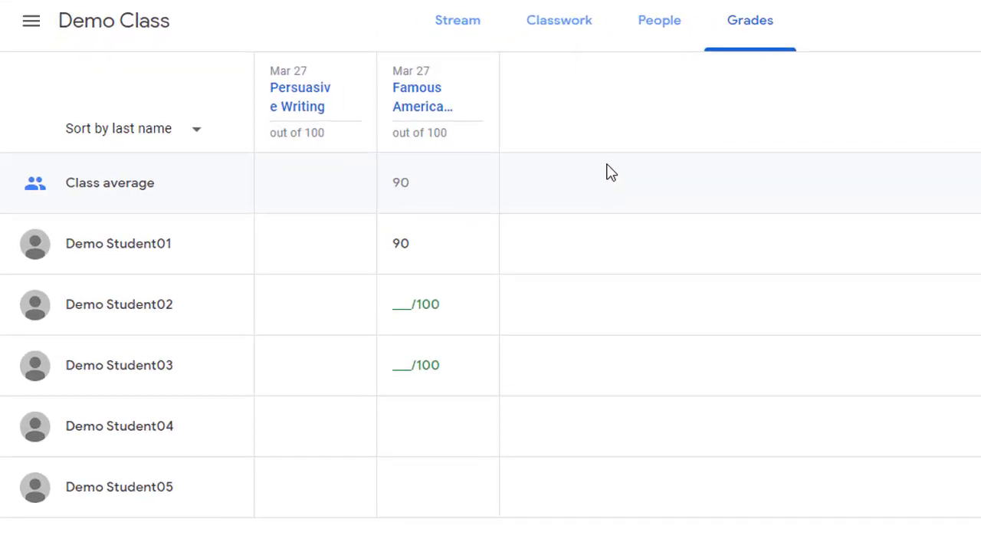
click(407, 306)
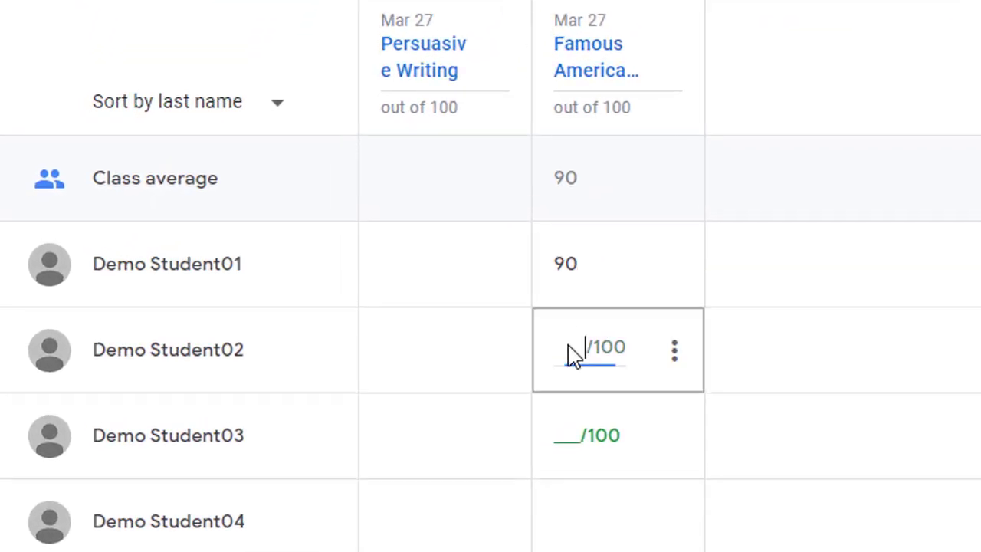
click(572, 446)
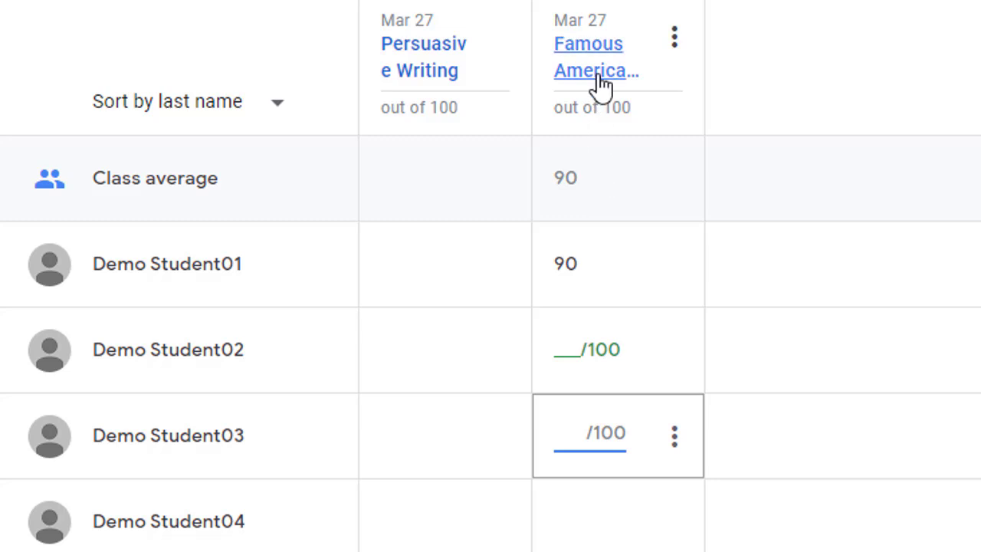
click(676, 38)
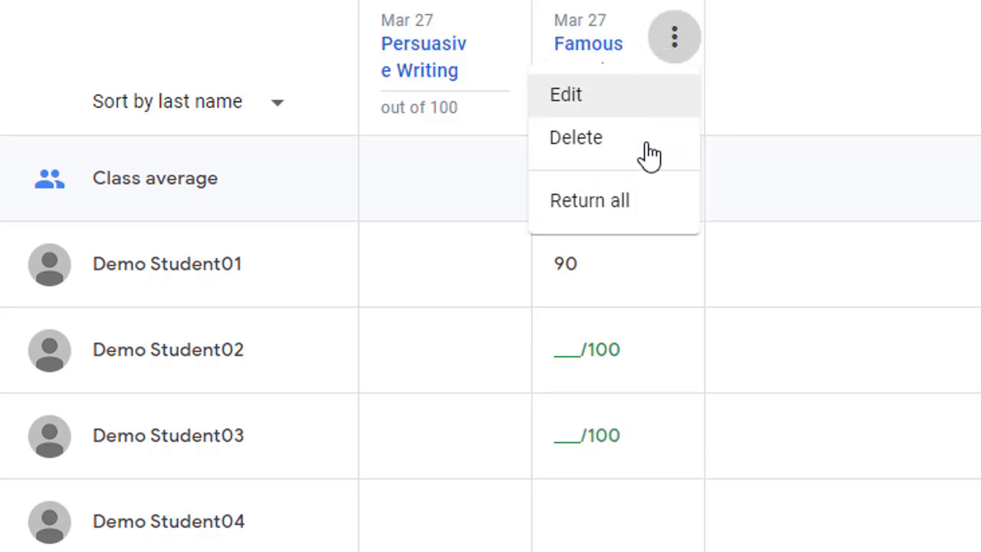
click(824, 74)
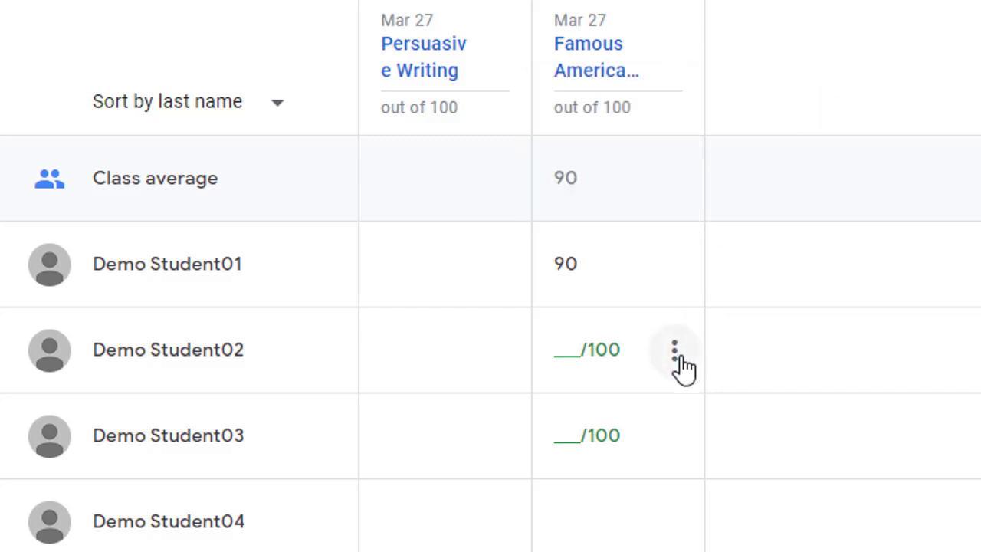
click(676, 354)
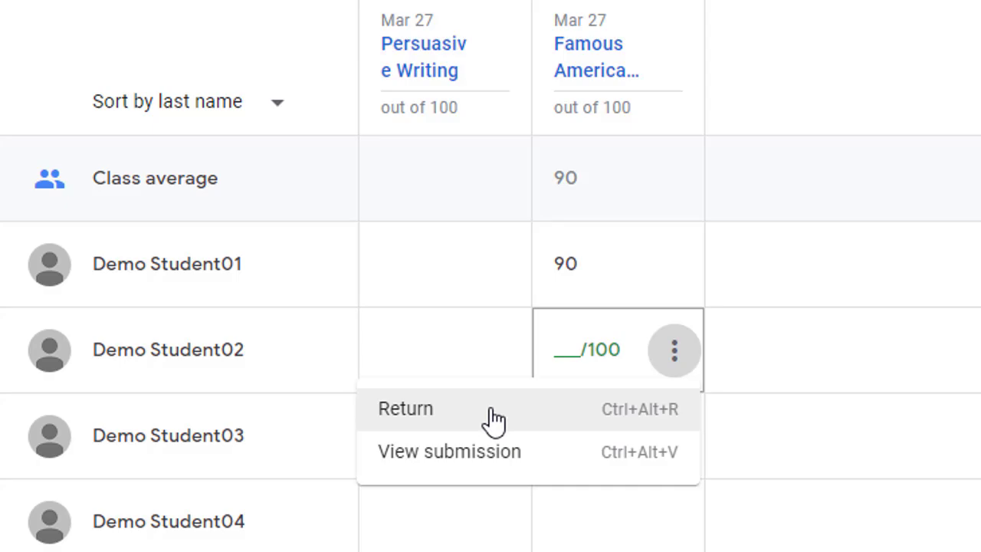